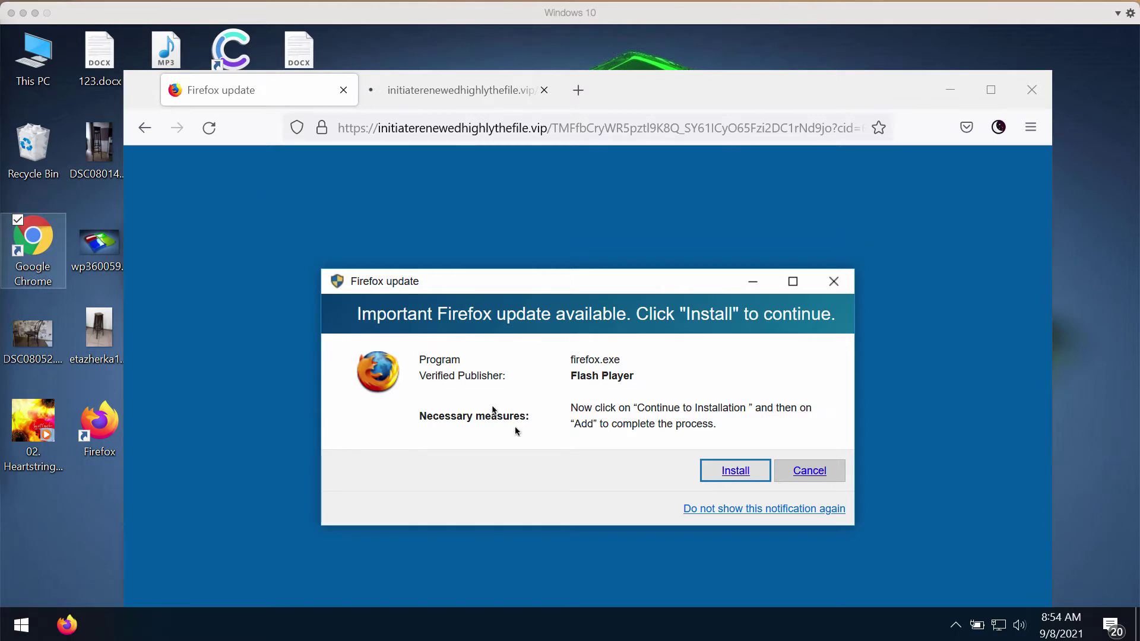
Follow the fake update's Install prompt, then close the Ecosia add-ons tab it opened
click(743, 469)
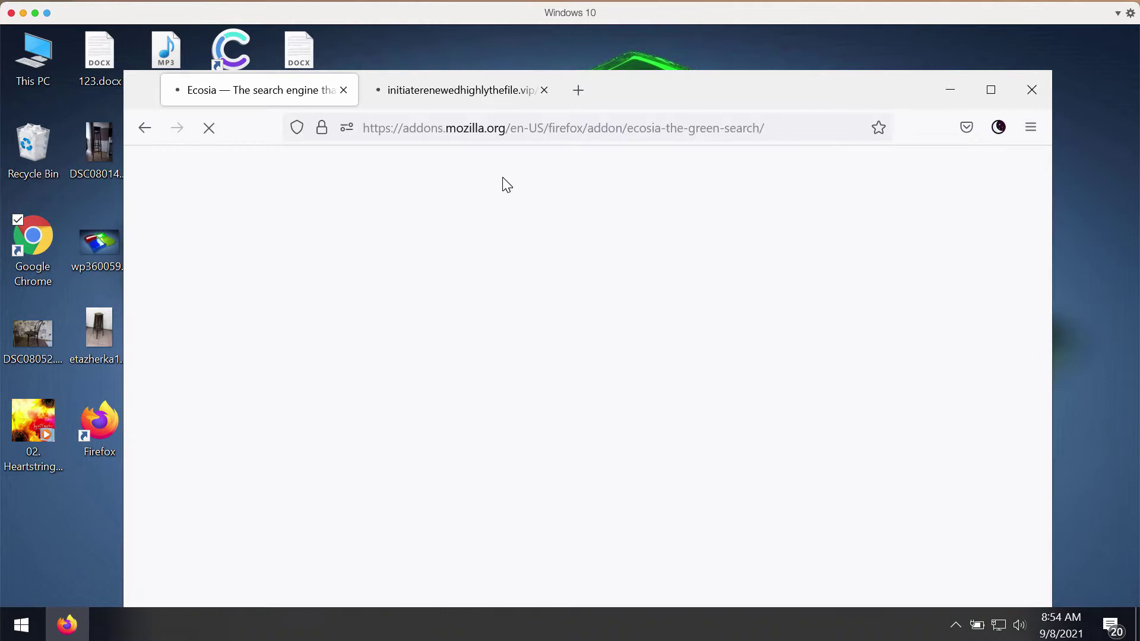
click(342, 90)
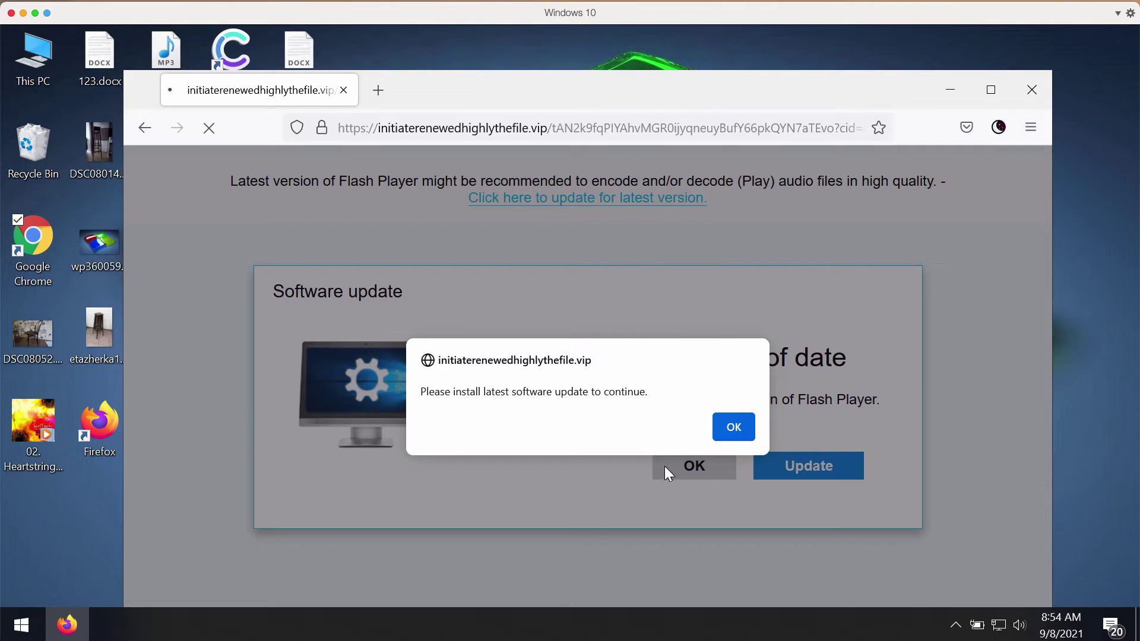
Dismiss the scam update alert and poke at the Firefox menu, trying Add-ons and Themes
click(733, 426)
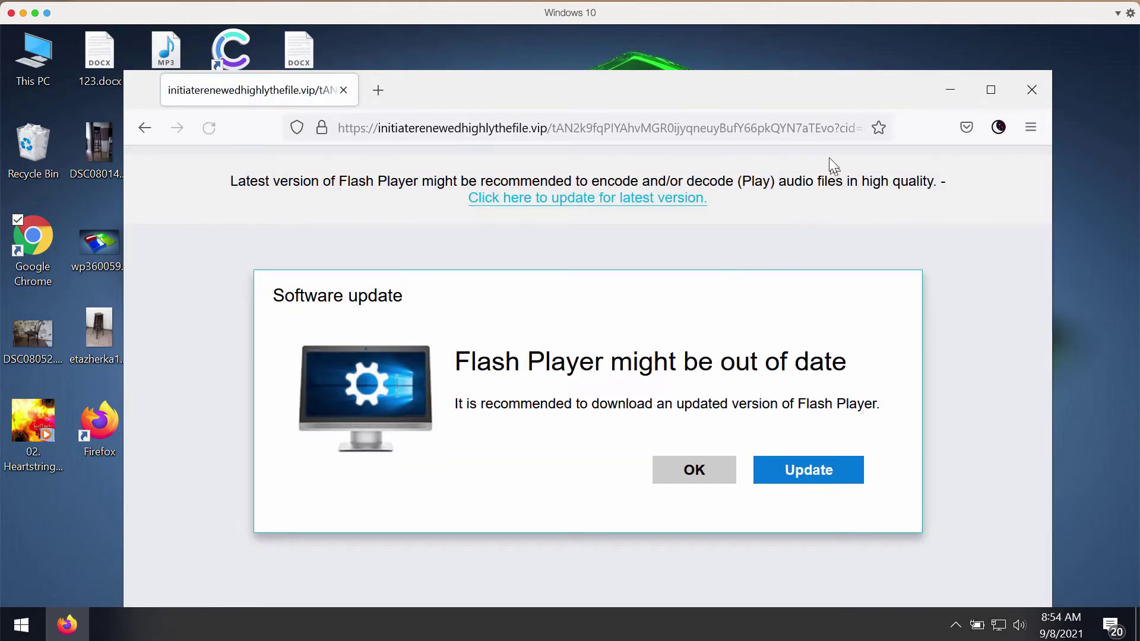
click(1024, 128)
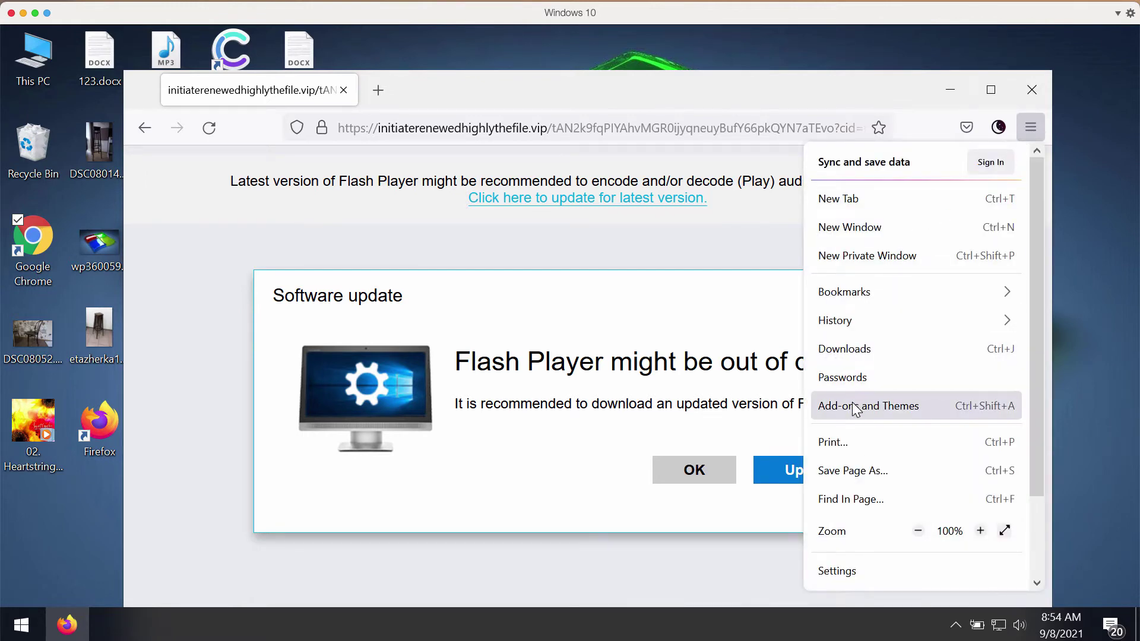
key(Escape)
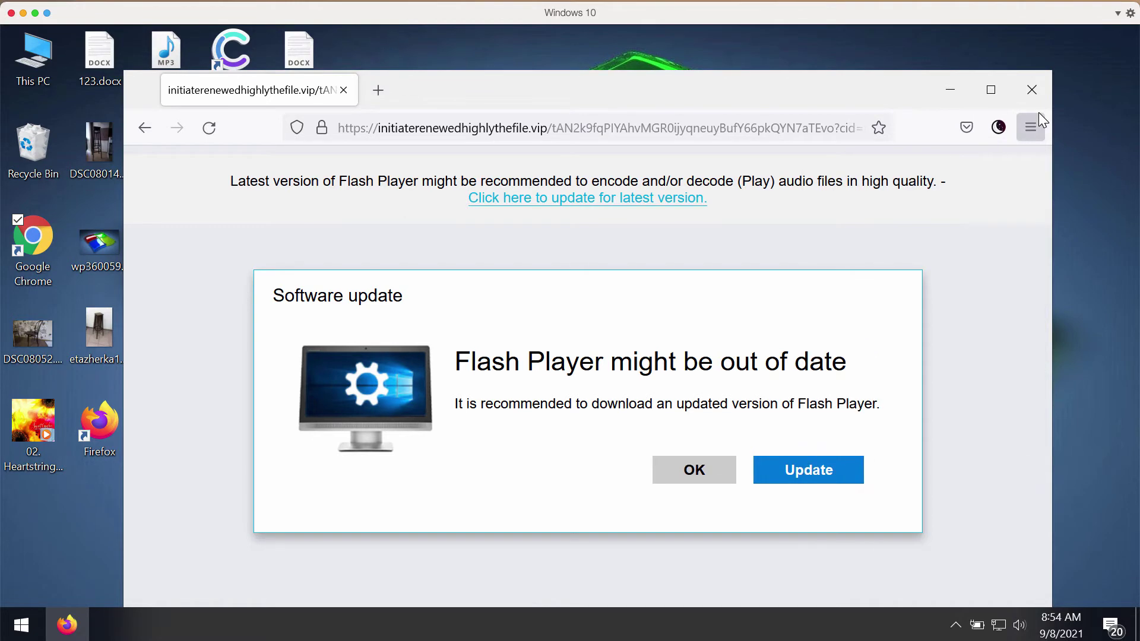
click(1037, 118)
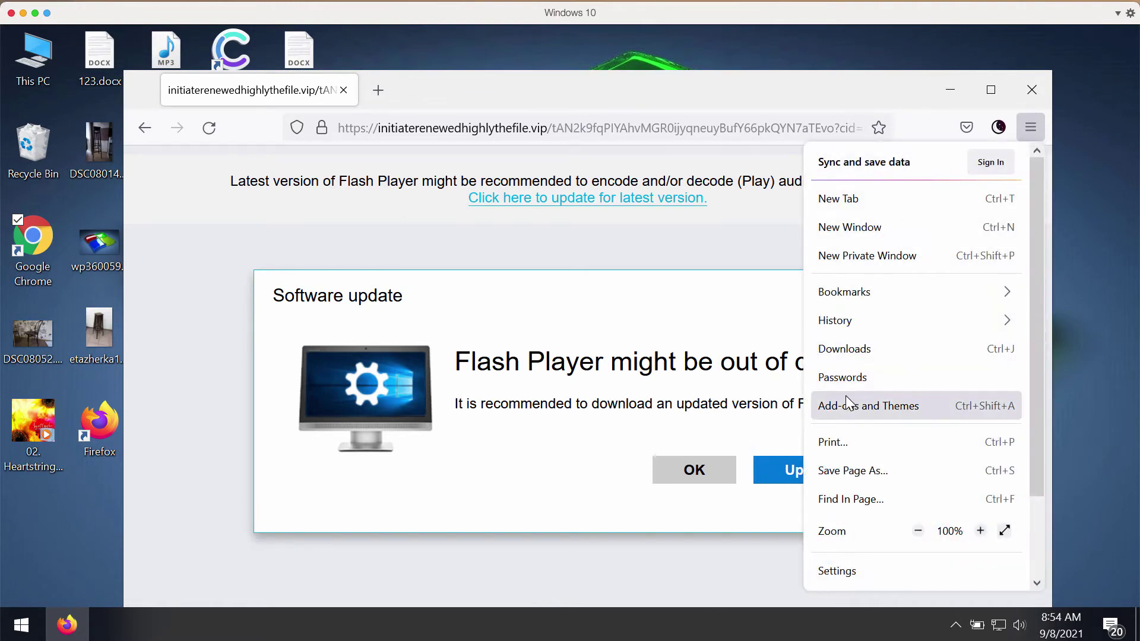
key(Escape)
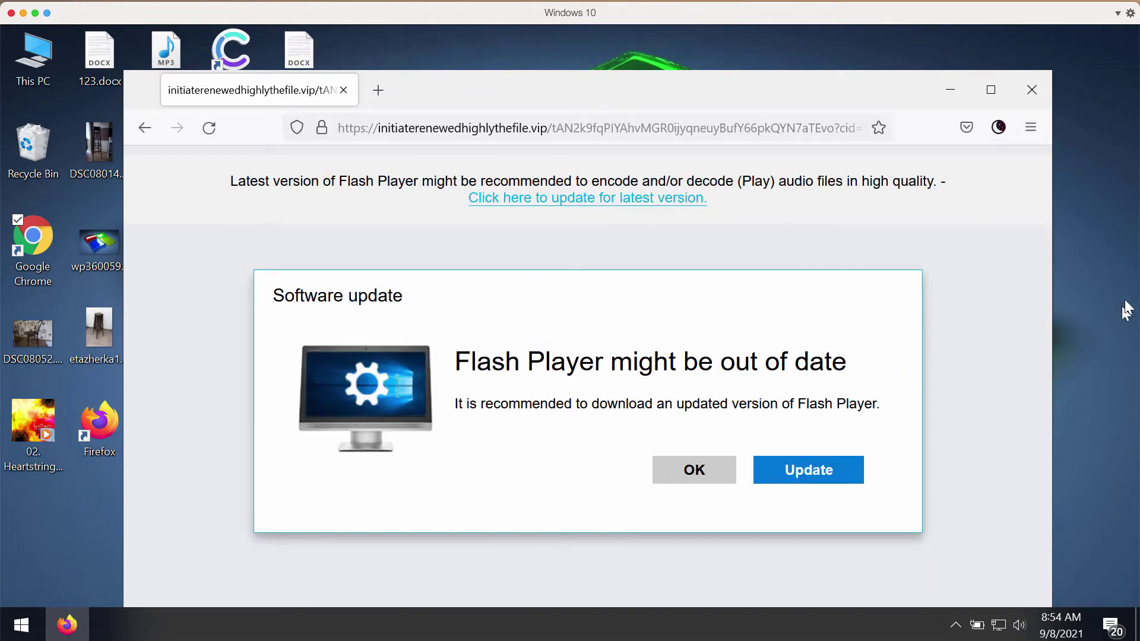
click(1040, 132)
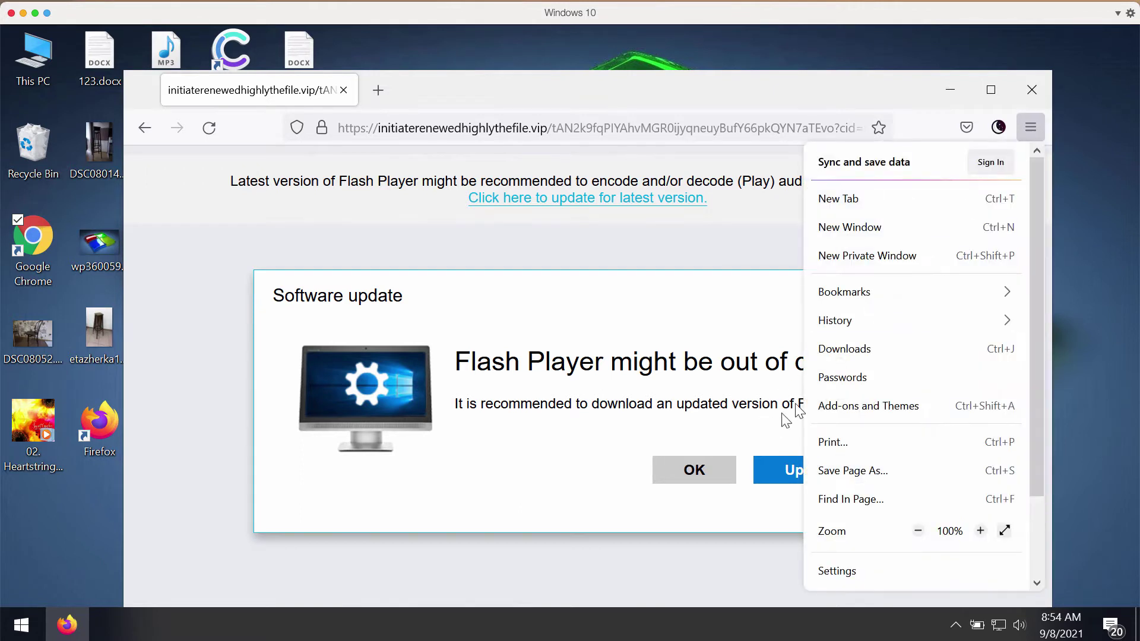
click(842, 409)
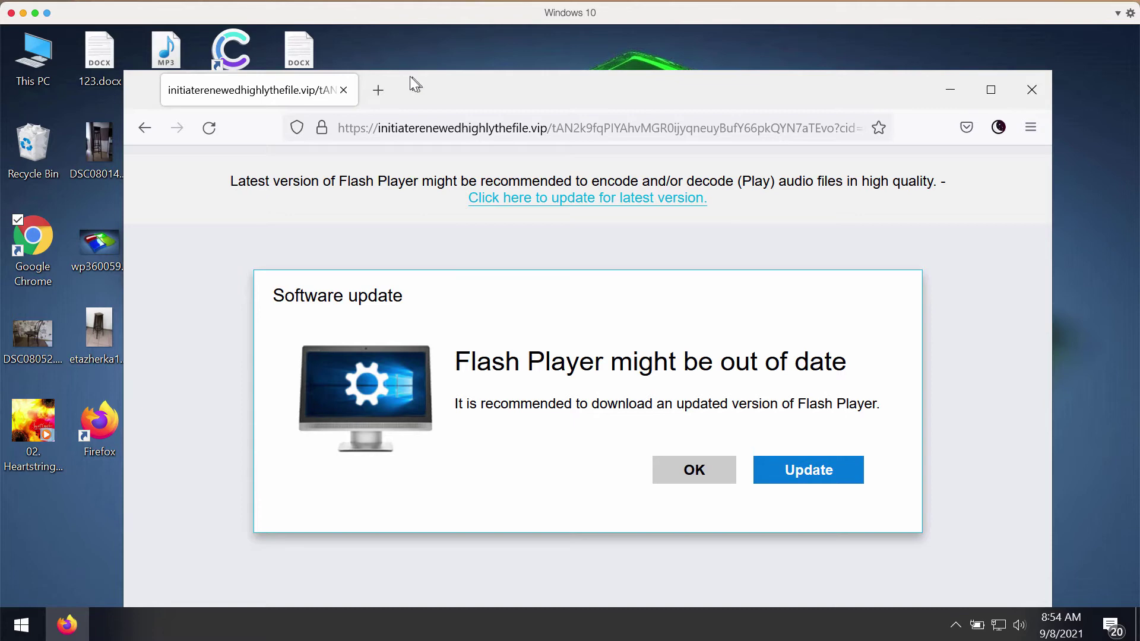
Open a fresh blank tab, check the menu, then close it with Ctrl+W back to the scam page
click(387, 86)
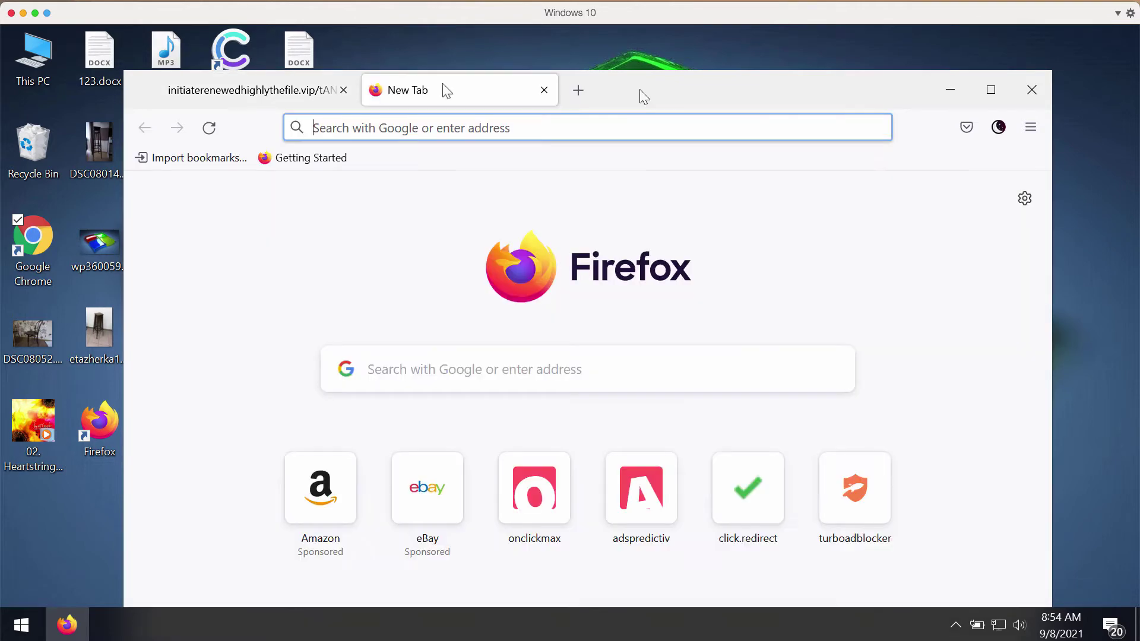
click(1023, 130)
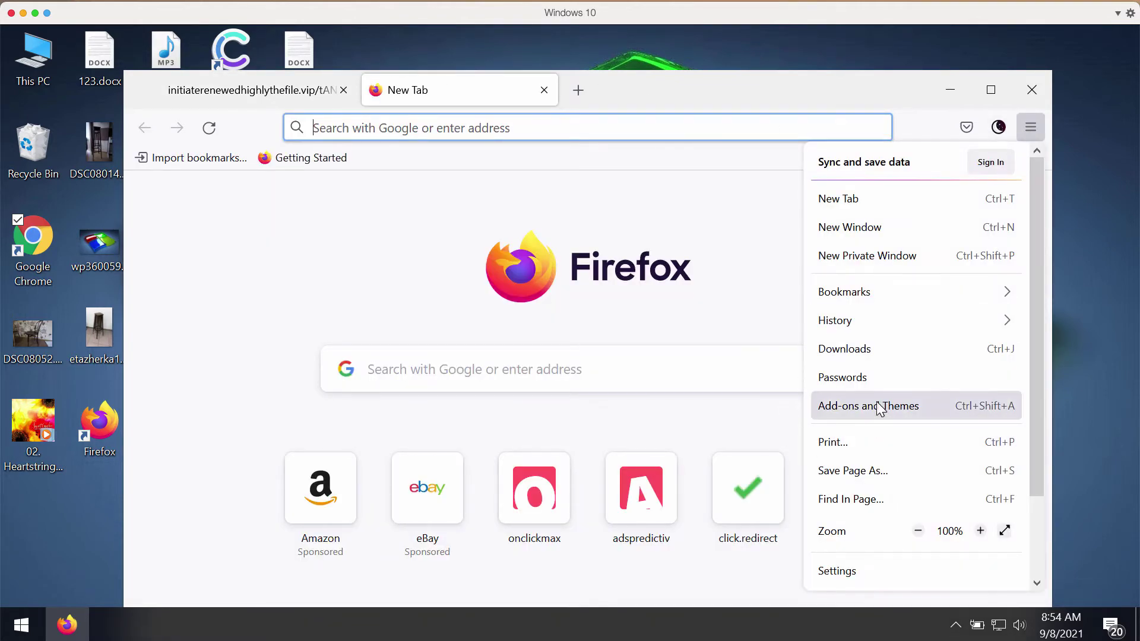
key(Escape)
key(ctrl+w)
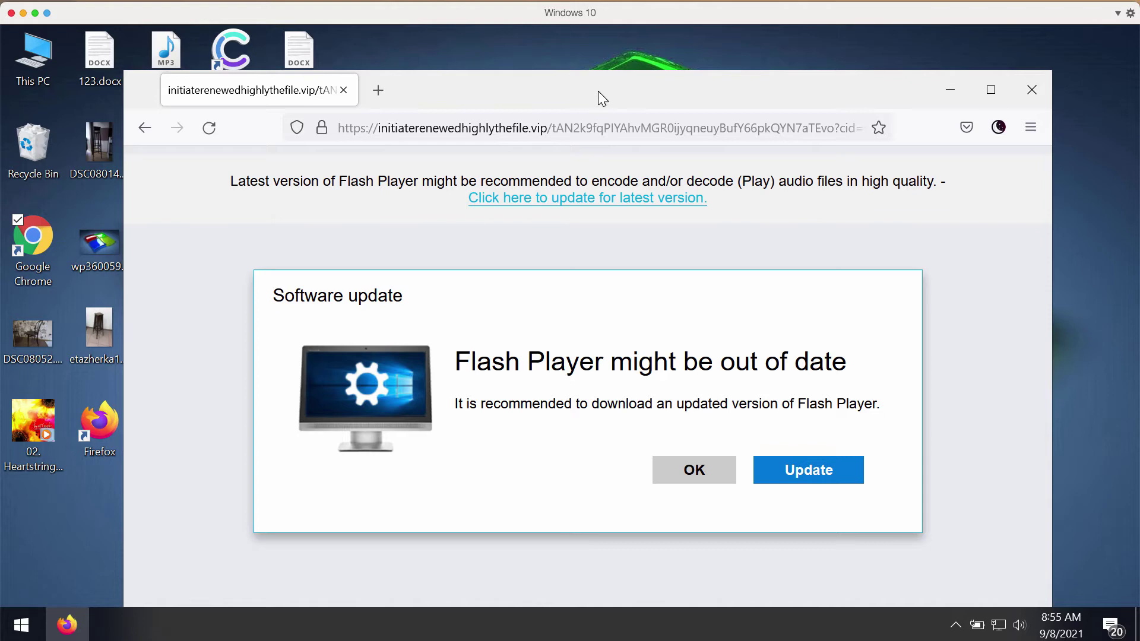
Go to combocleaner.com in a new tab and select the Combo Cleaner desktop shortcut
click(378, 90)
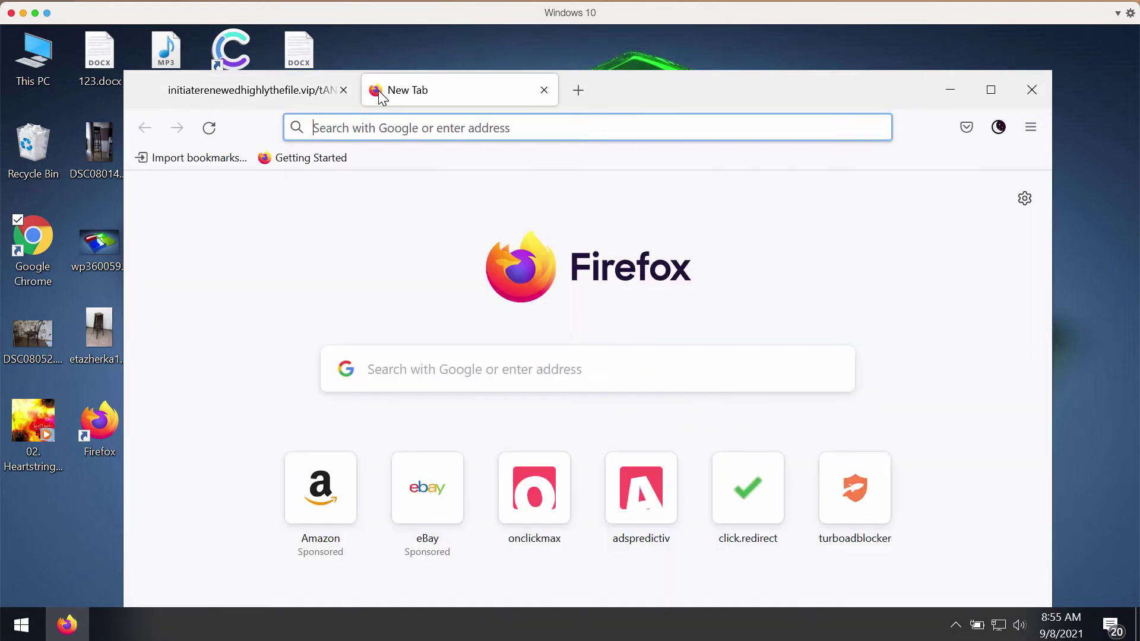
text(combocleaner.com/)
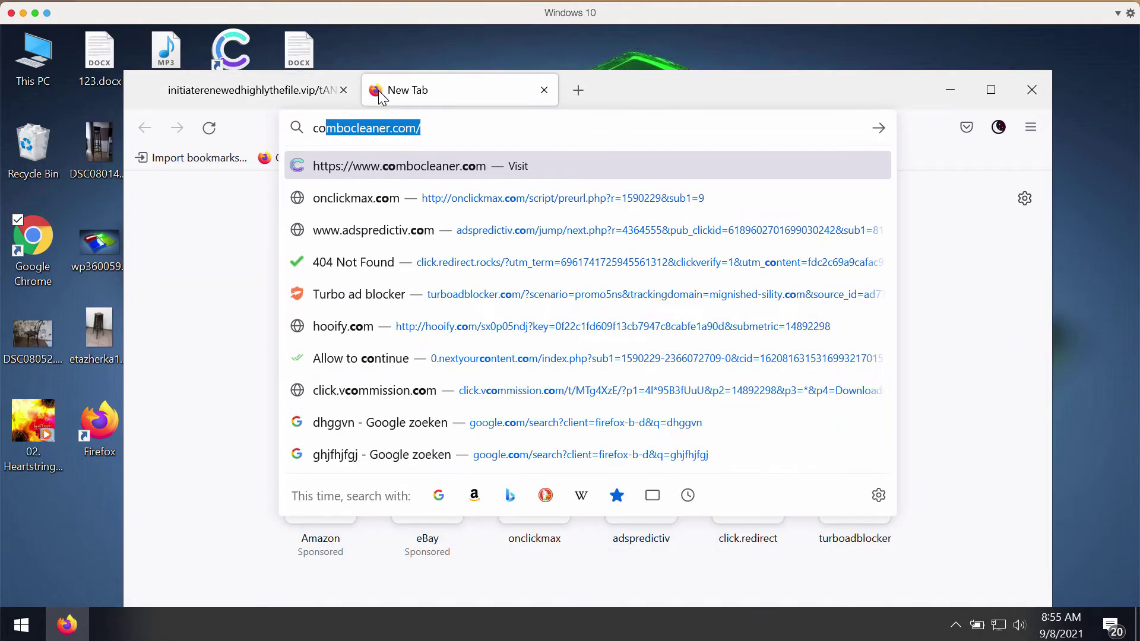
key(Return)
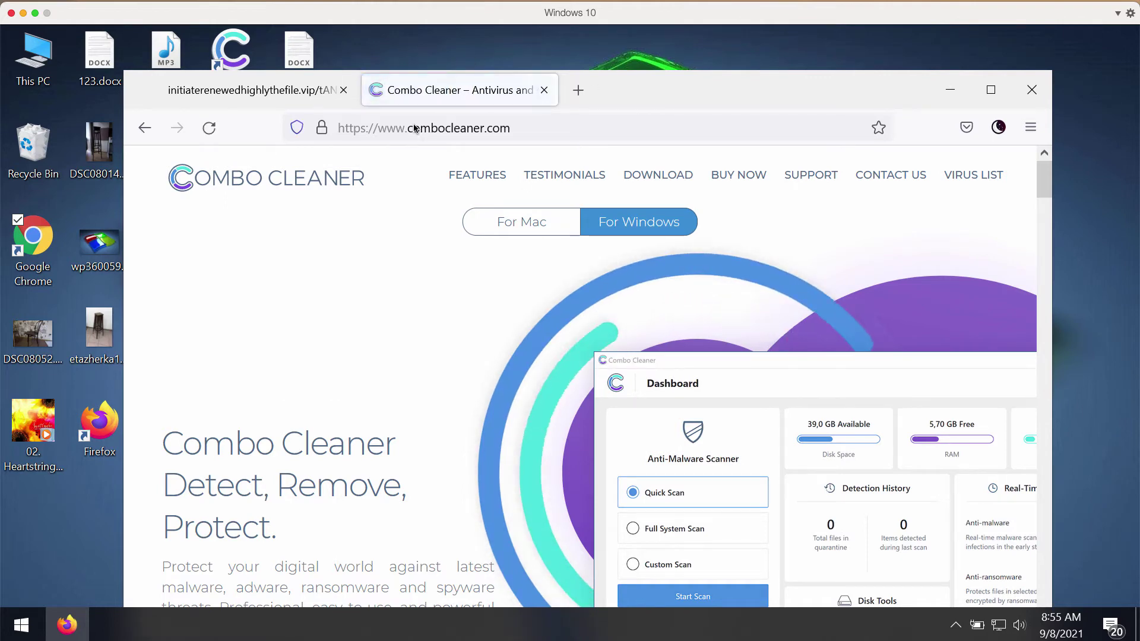
click(223, 59)
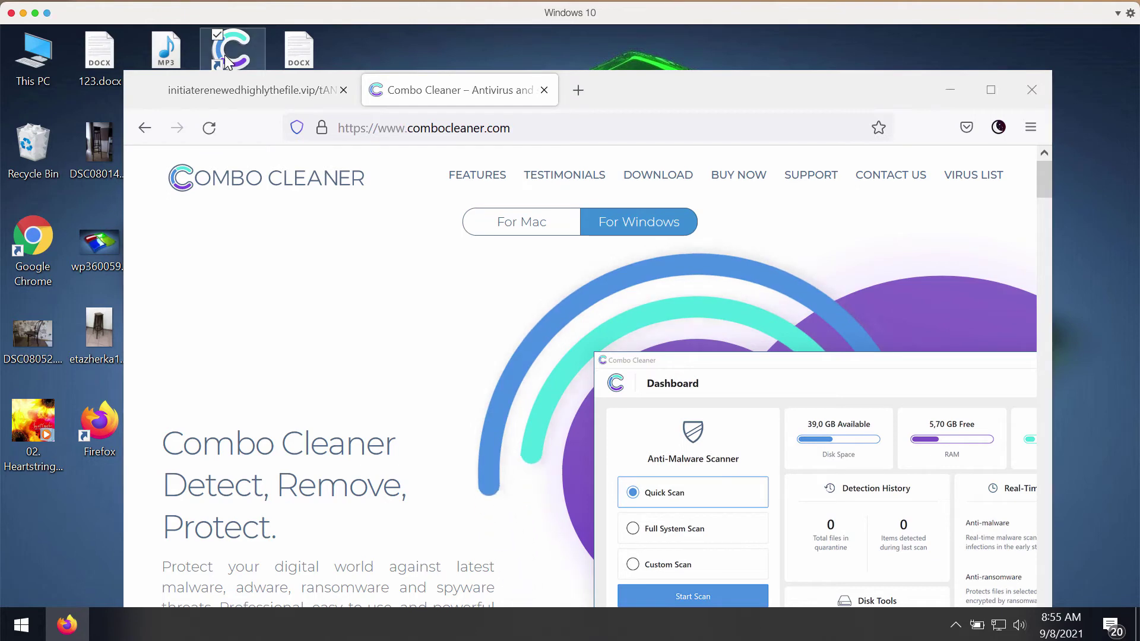
Launch Combo Cleaner and start a Quick Scan of the computer
double_click(226, 59)
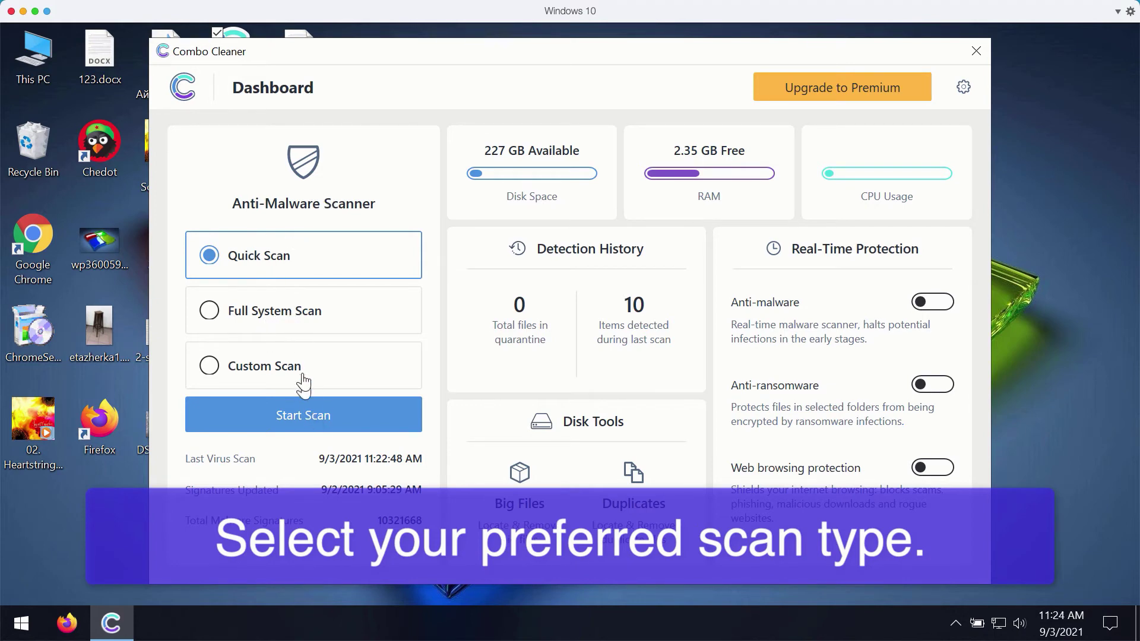
click(316, 417)
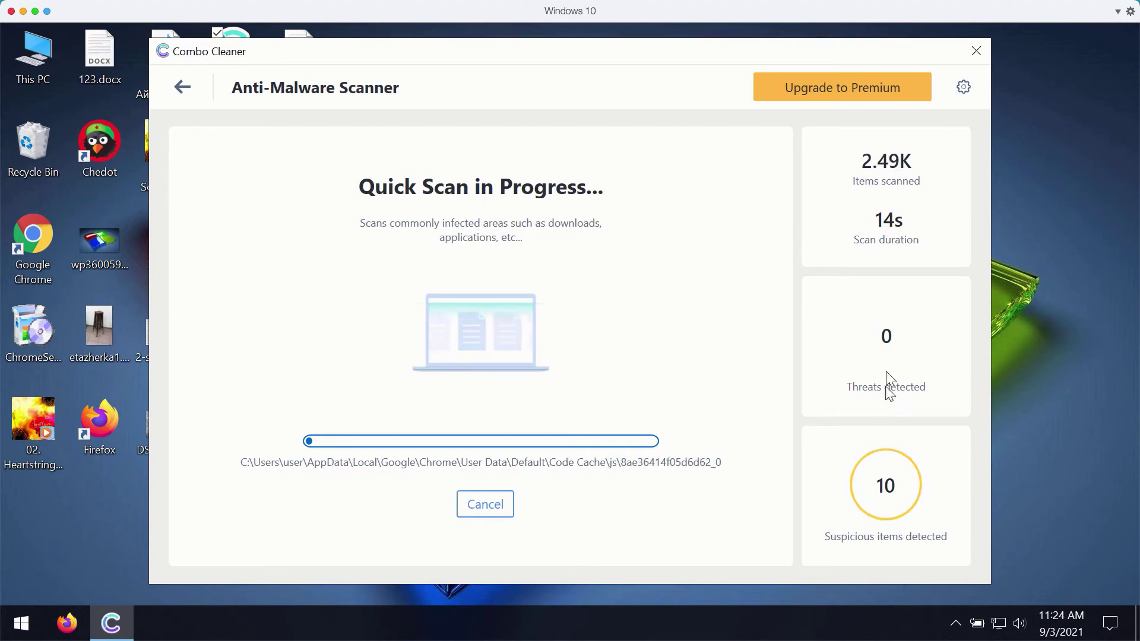
Open Combo Cleaner's Settings and view the Anti-Ransomware protection page
click(961, 91)
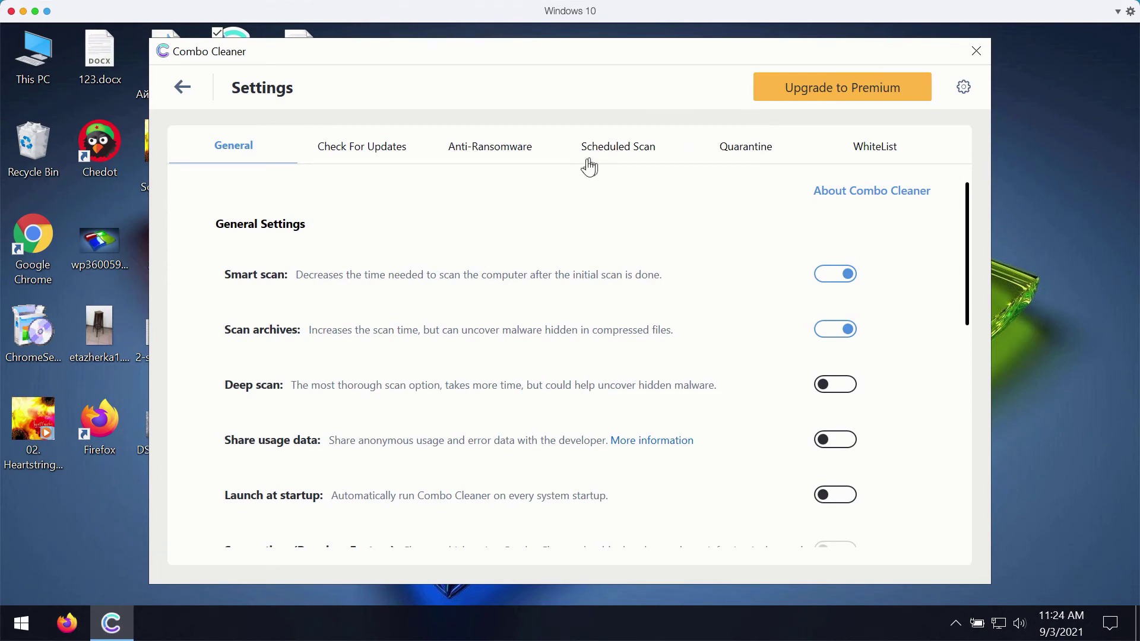
click(519, 154)
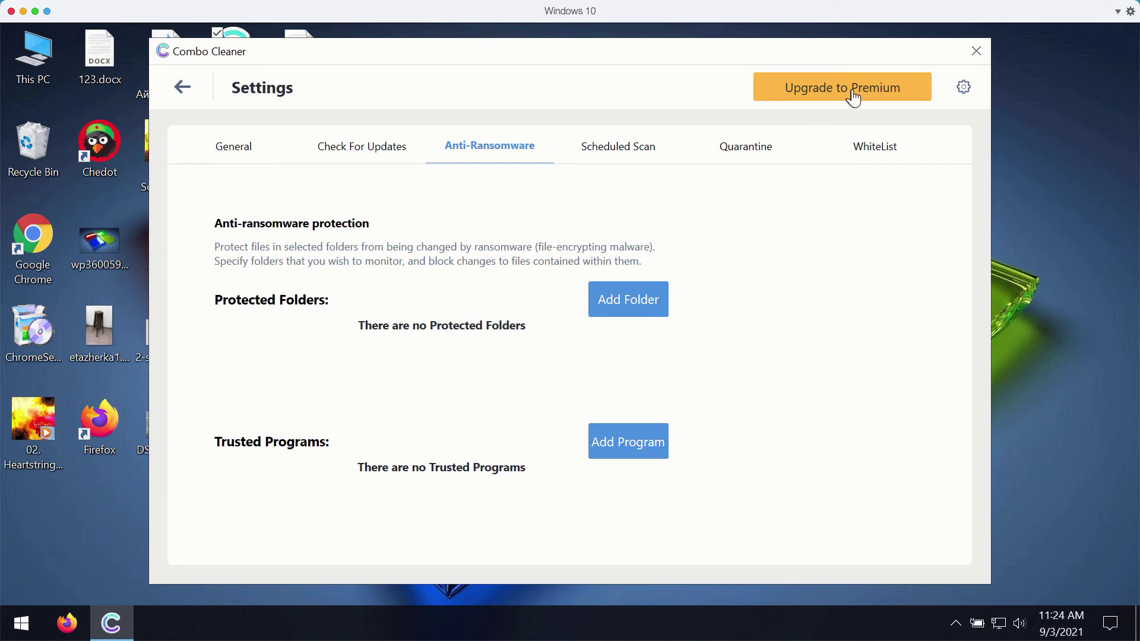
Check the running quick scan's progress, return to the dashboard and nudge the window left
click(181, 87)
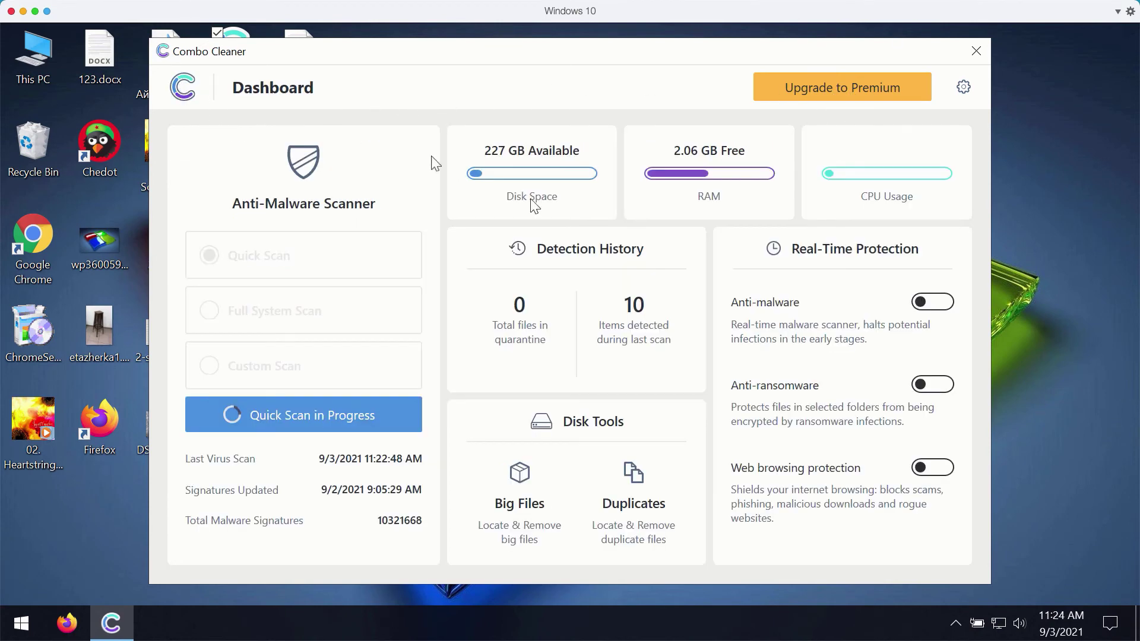
click(304, 421)
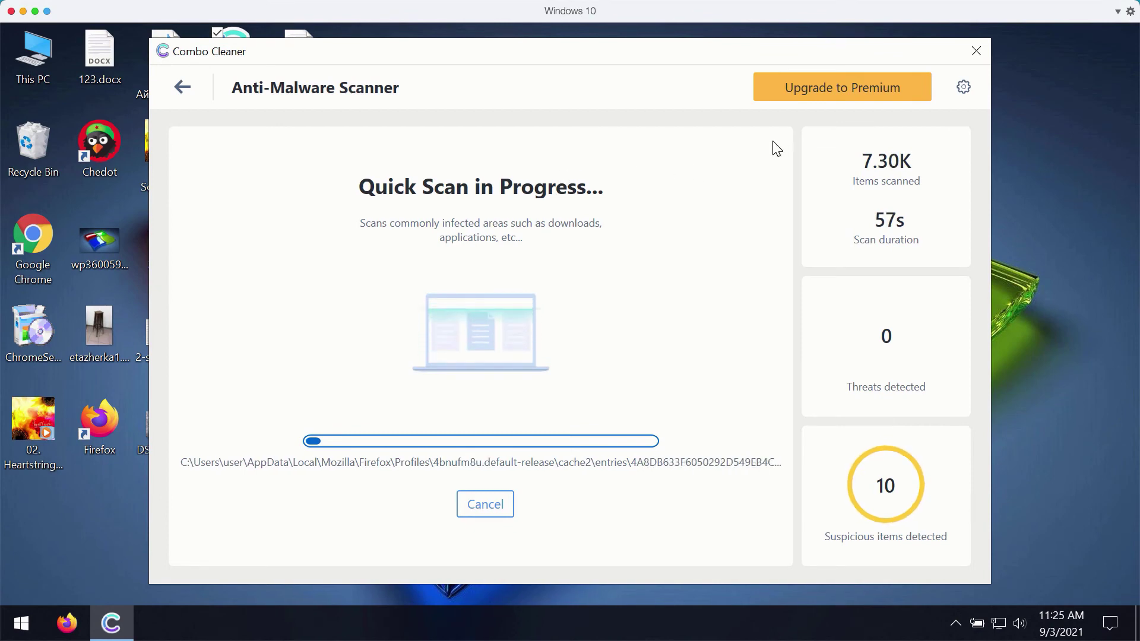
click(182, 89)
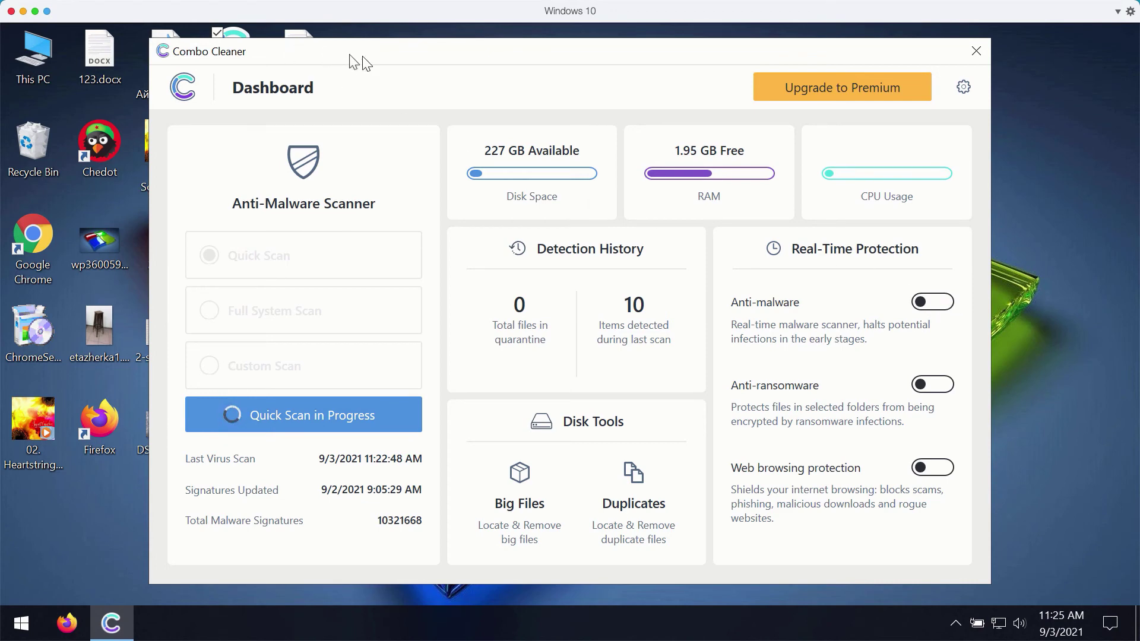
drag(432, 51, 419, 51)
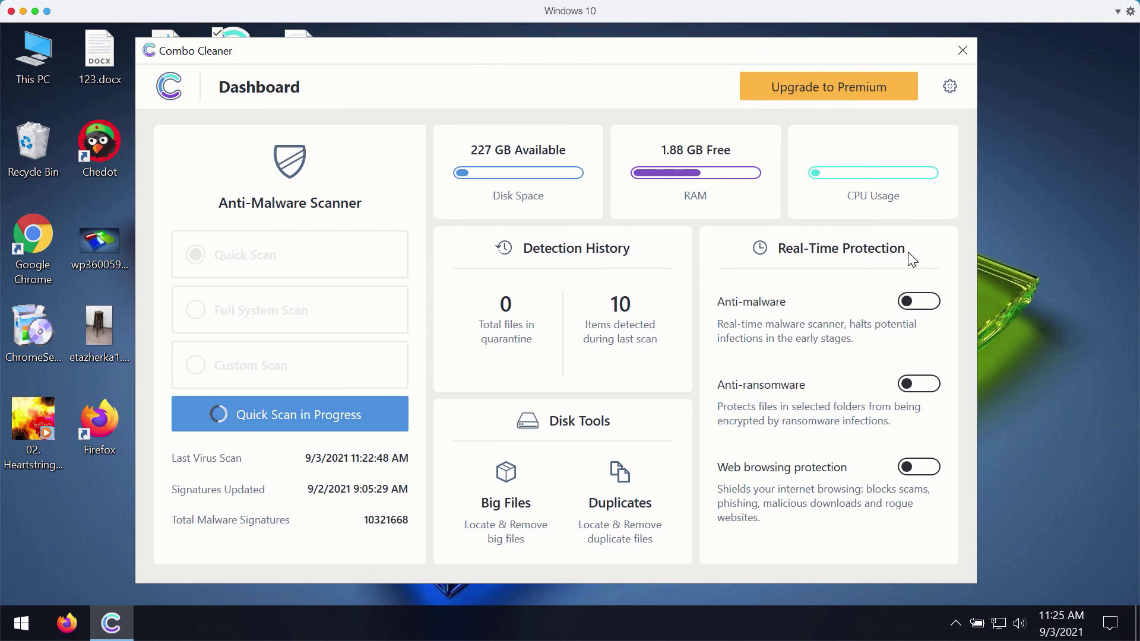
Cancel the running quick scan and confirm, leaving 10 suspicious items detected
click(338, 416)
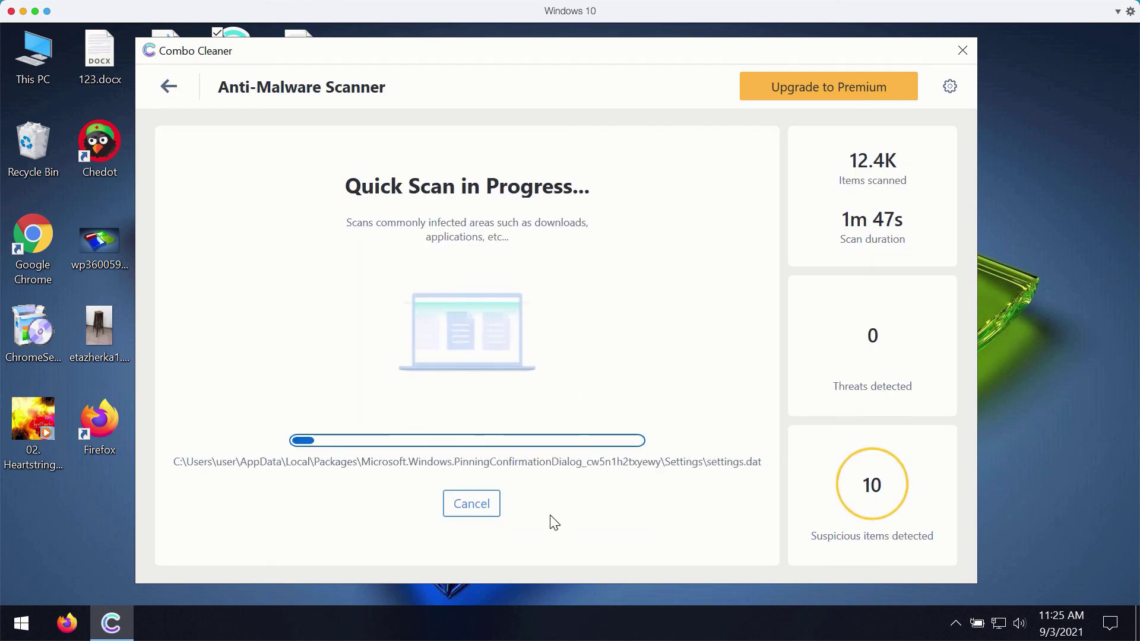
click(476, 507)
click(522, 410)
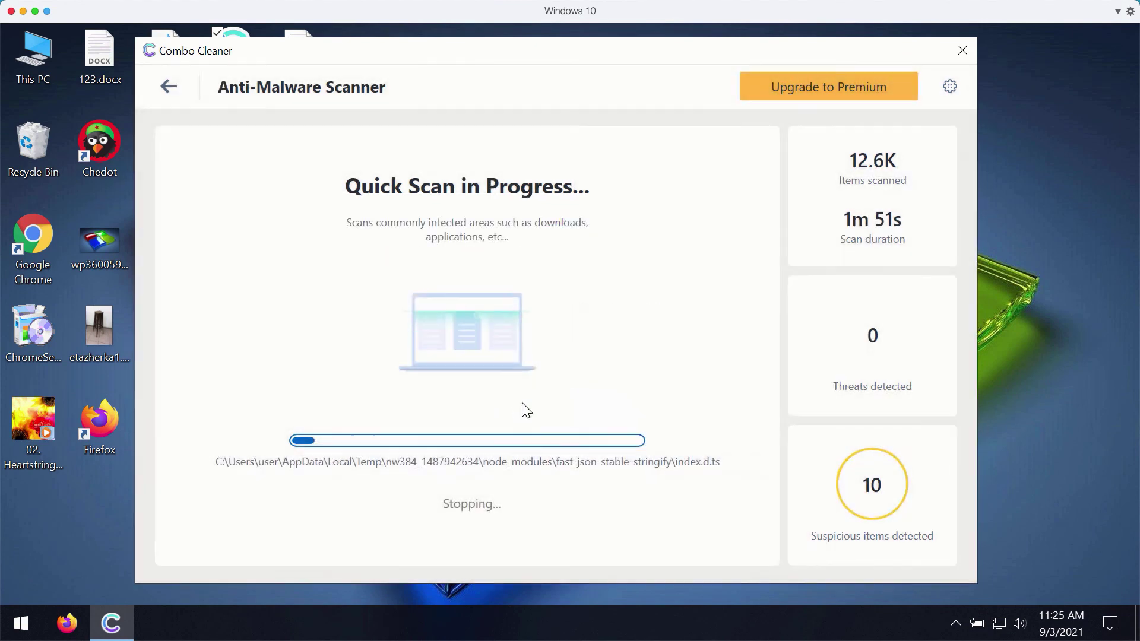